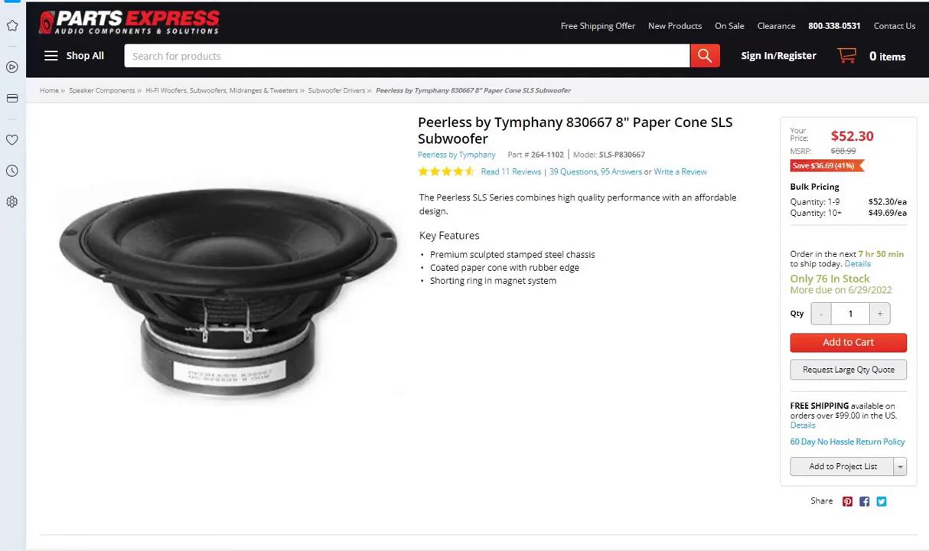
Examine the Peerless 830667 subwoofer's product specifications, Thiele-Small parameters, and the datasheet's specs and frequency response chart.
scroll(465, 275, down, 6)
scroll(464, 276, down, 6)
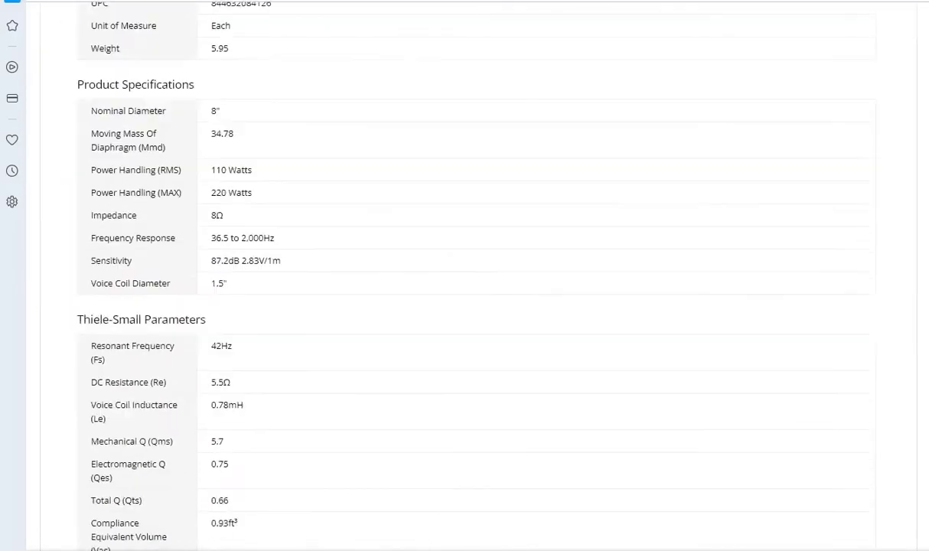
scroll(464, 275, up, 3)
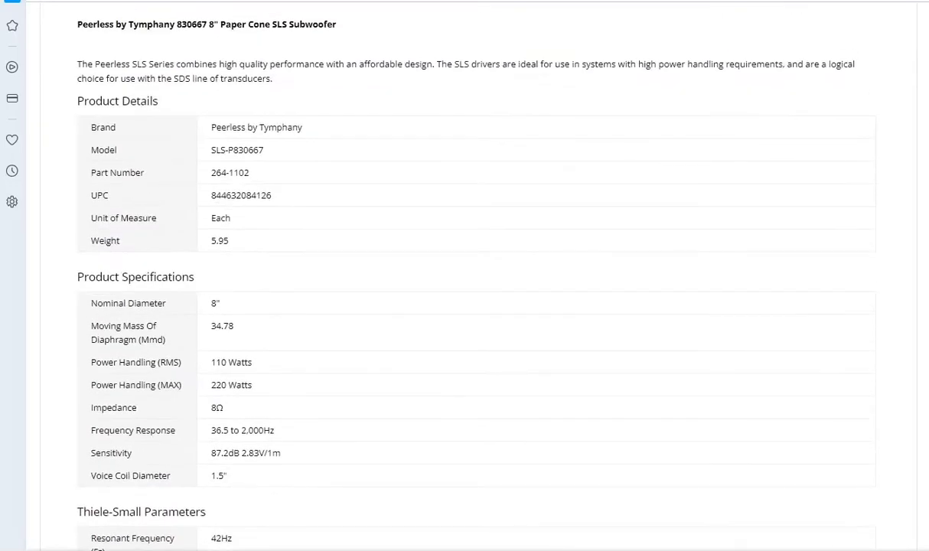
scroll(465, 276, down, 1)
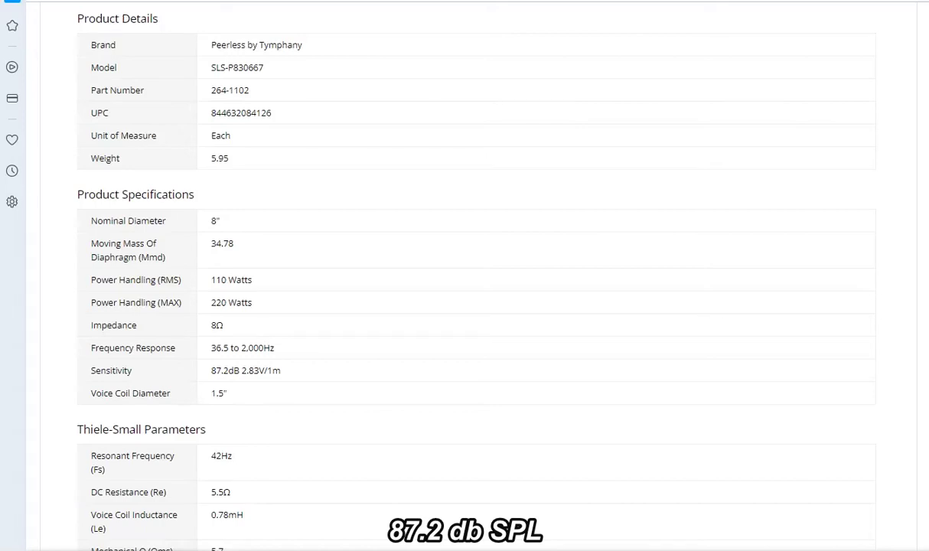
scroll(474, 275, down, 3)
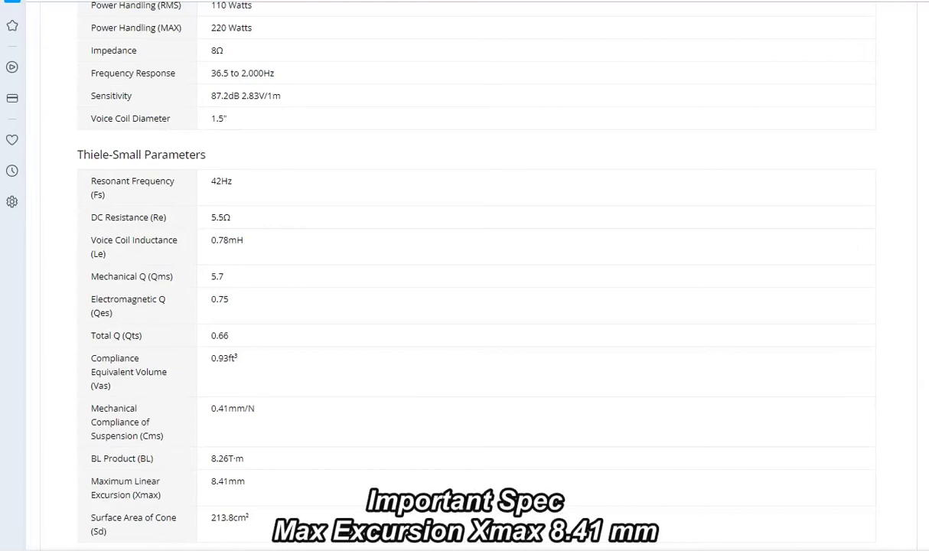
scroll(475, 275, down, 2)
scroll(474, 275, down, 4)
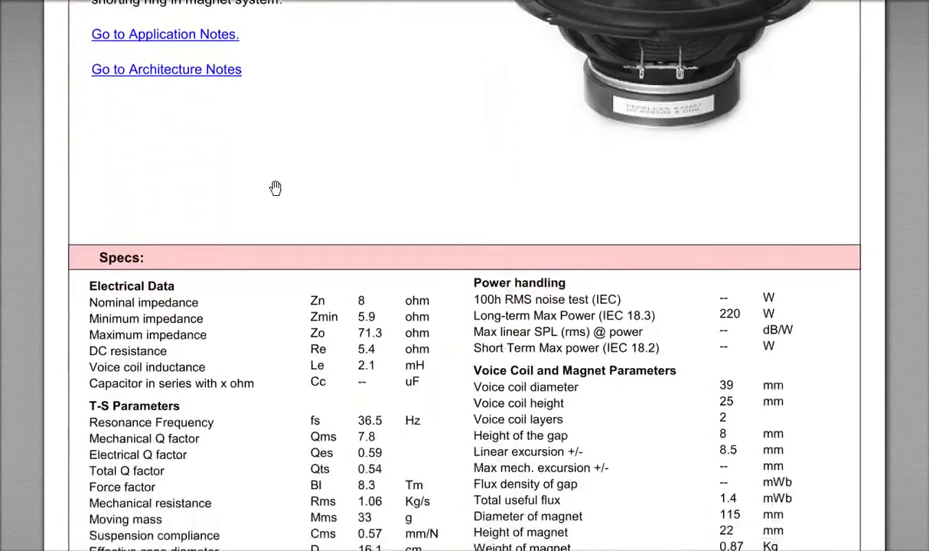
scroll(276, 187, down, 3)
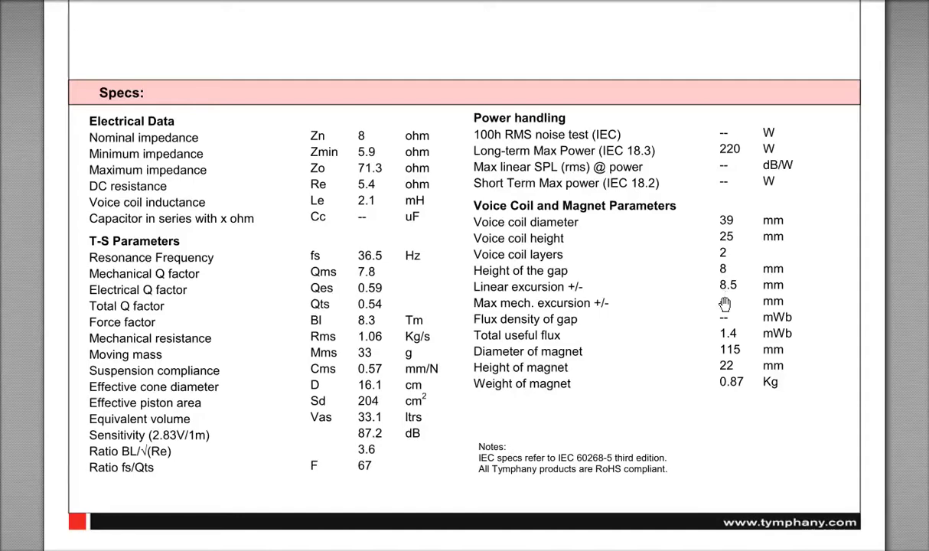
scroll(725, 304, down, 8)
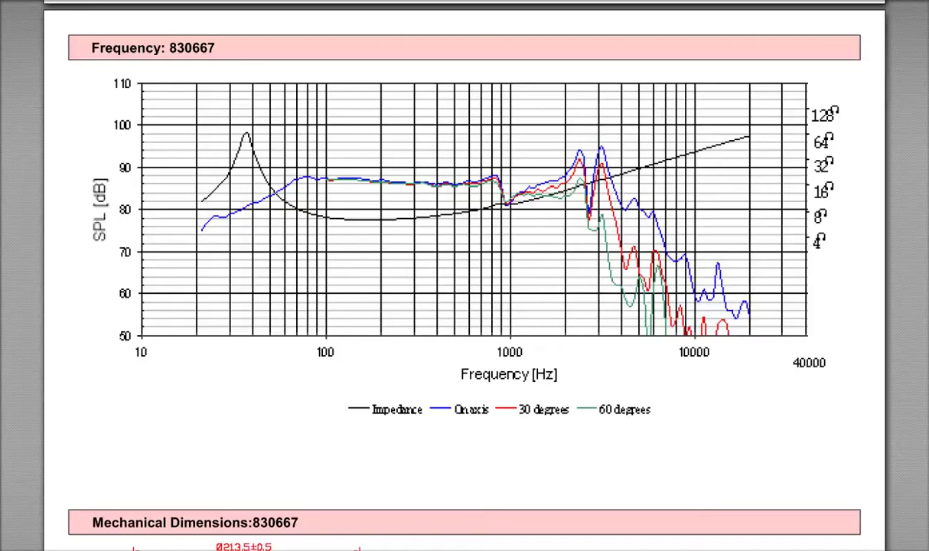
Launch WinISD, enlarge its window, and open the saved project Peerless 8.
key(super)
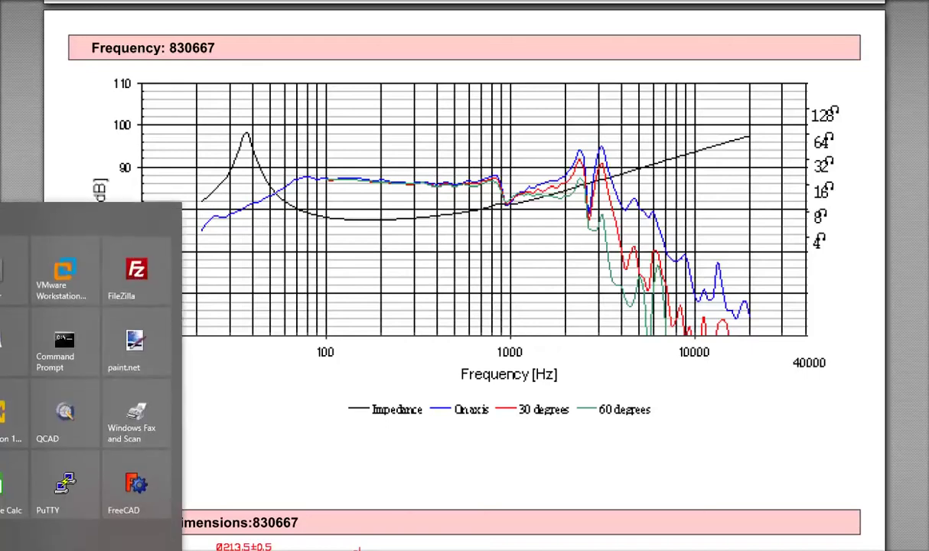
text(winisd)
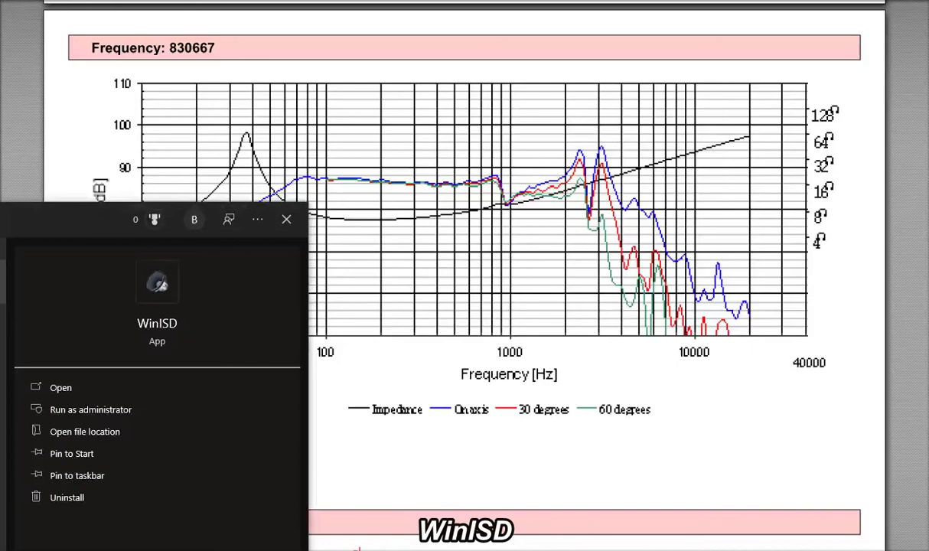
key(Return)
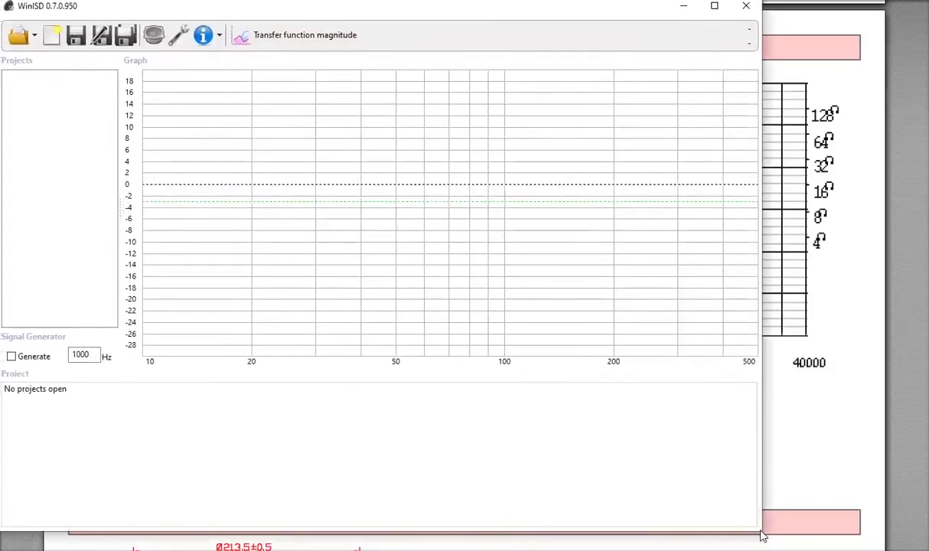
drag(759, 532, 927, 541)
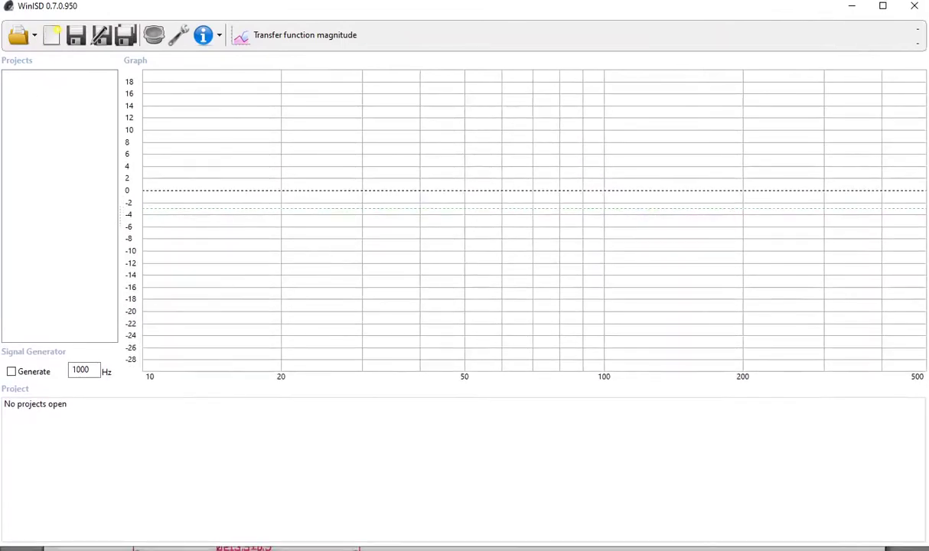
click(17, 35)
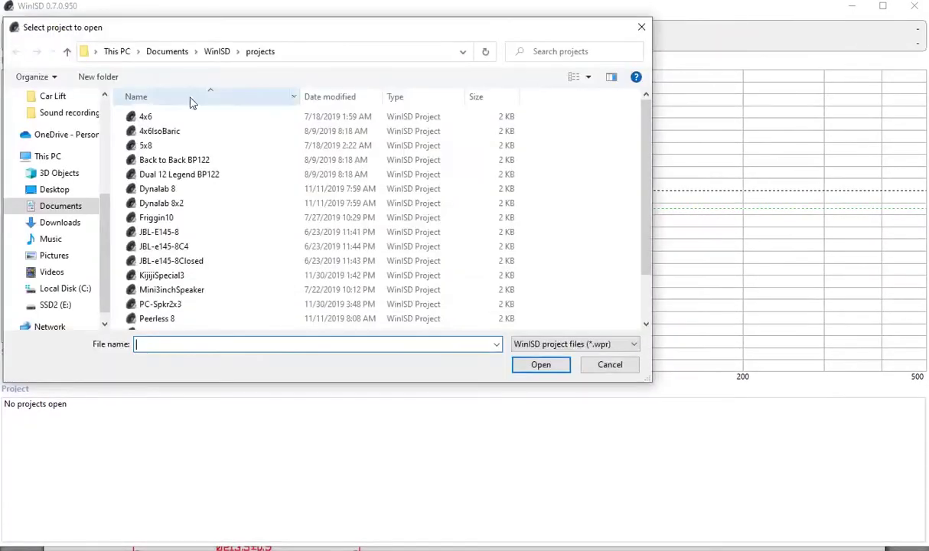
double_click(160, 318)
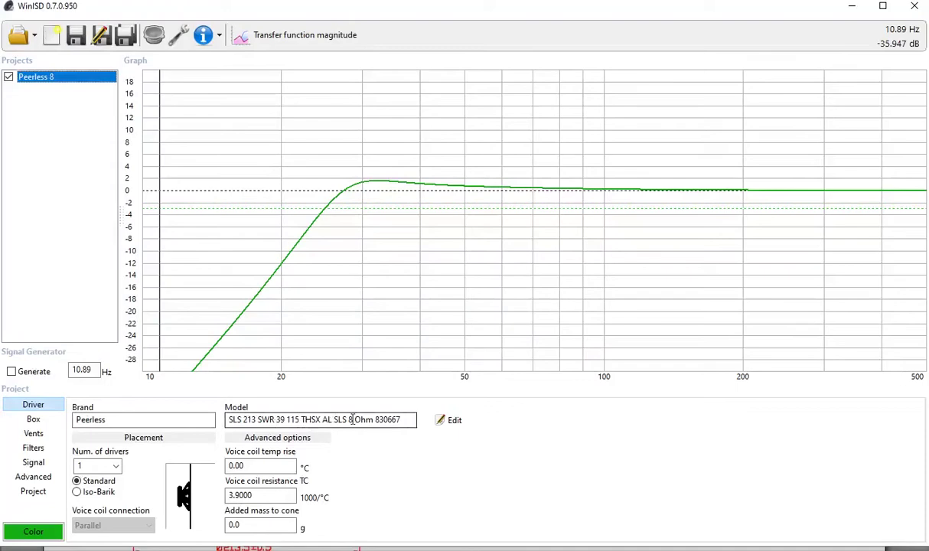
Review the Peerless driver's parameters in the driver editor, set its resonance frequency Fs to 36.5 Hz, and save the driver.
click(448, 420)
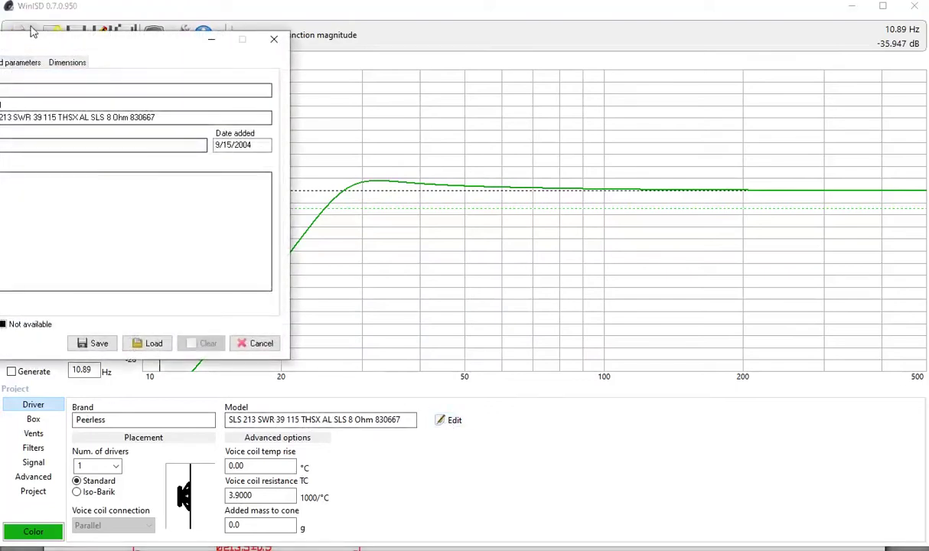
drag(59, 48, 468, 142)
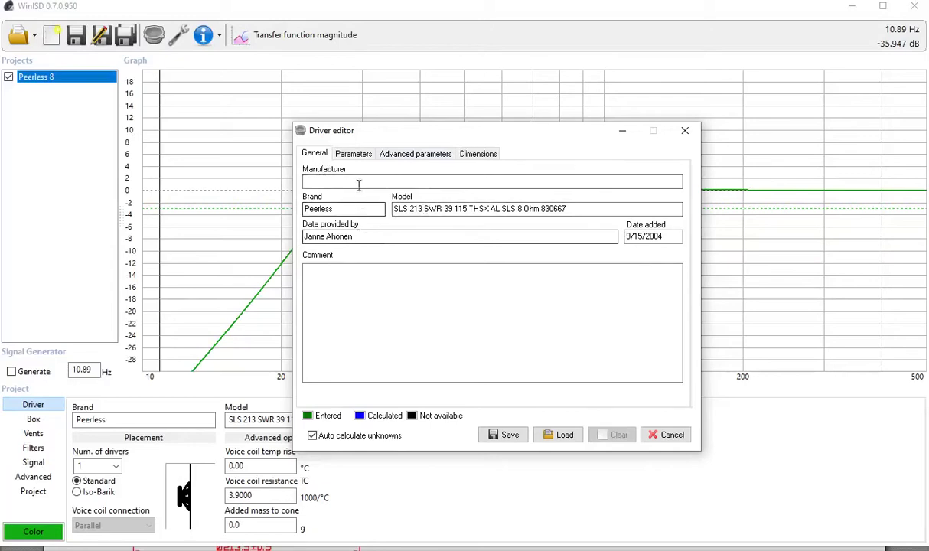
click(354, 154)
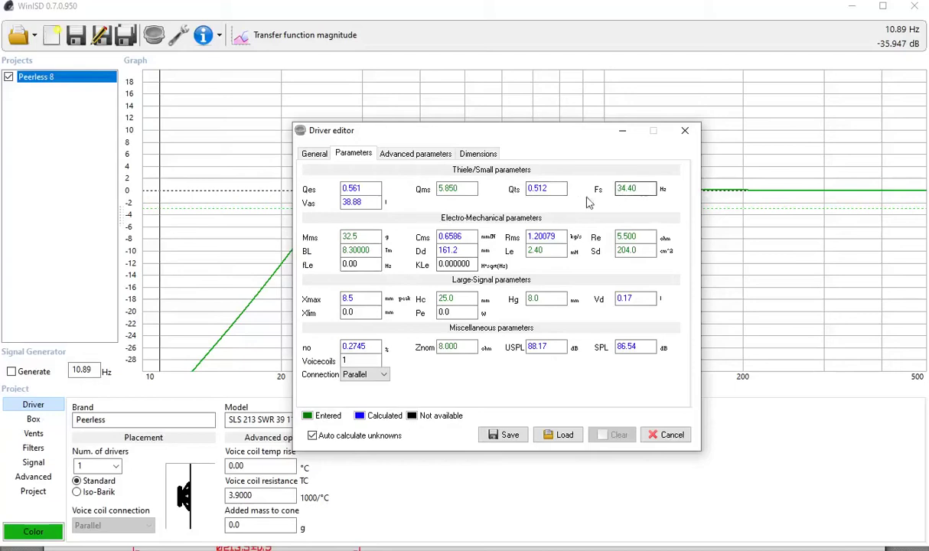
click(387, 157)
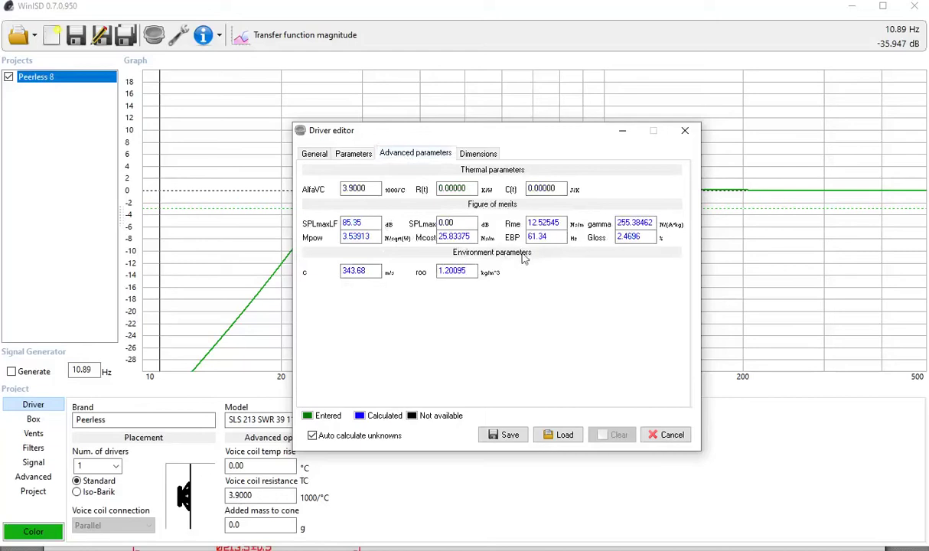
click(353, 155)
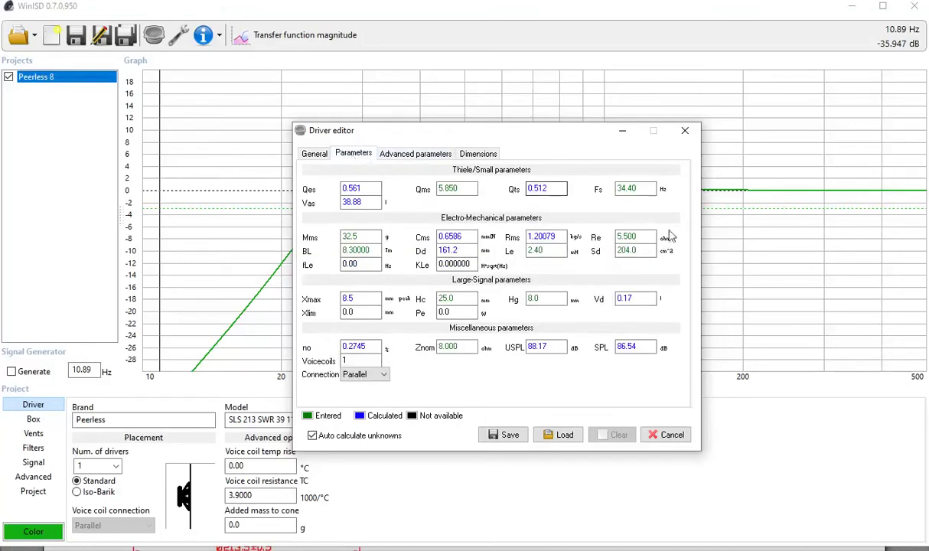
drag(632, 193, 575, 191)
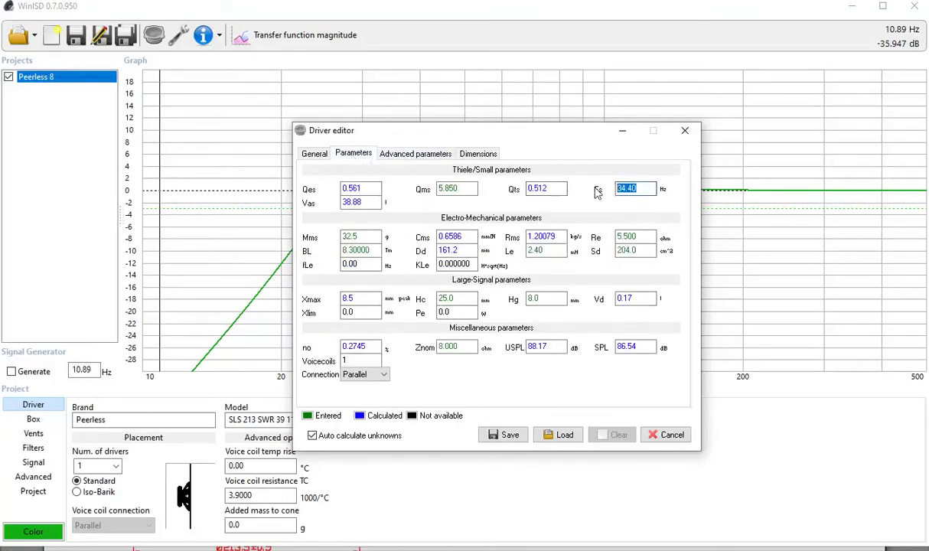
text(36.5)
key(shift+Home)
click(491, 435)
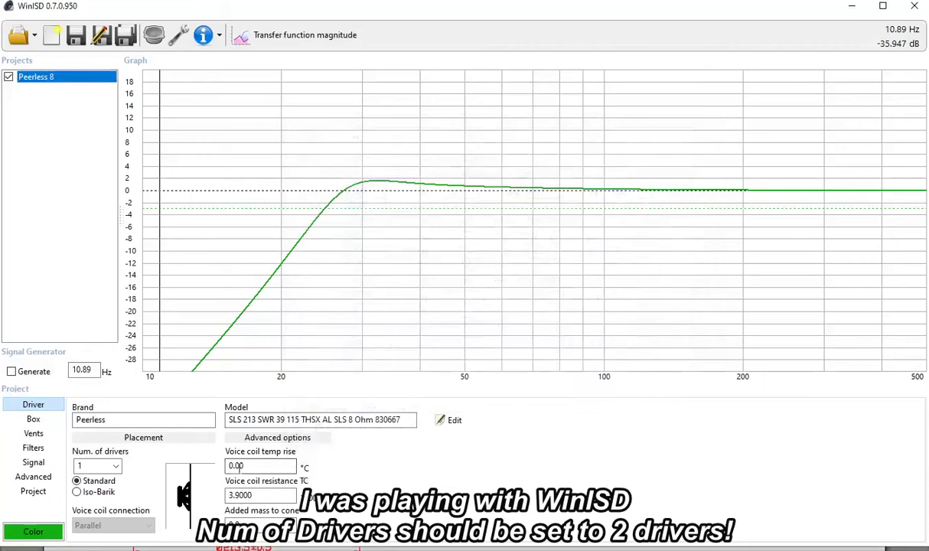
Set the vented box's rear chamber volume to 2800 in^3 and its tuning frequency to 42 Hz.
click(33, 420)
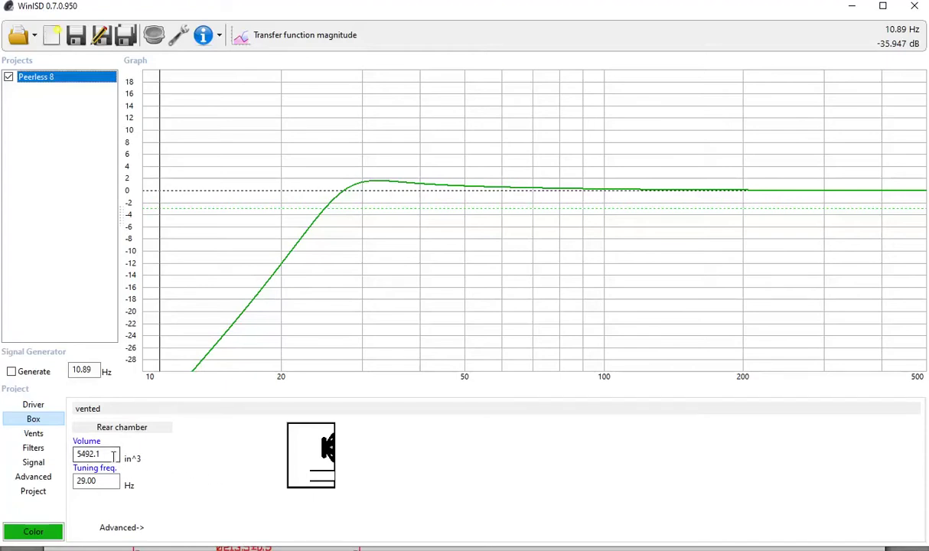
drag(100, 454, 58, 461)
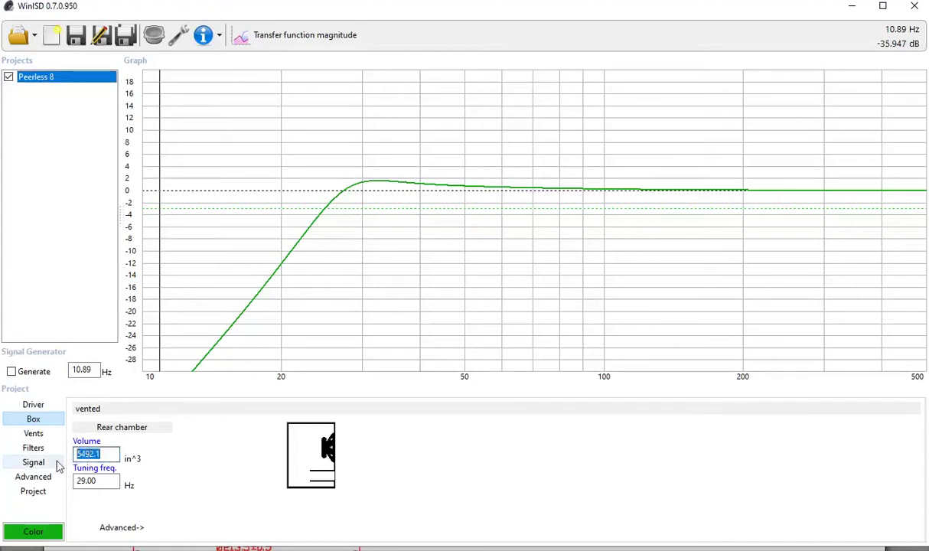
text(2800)
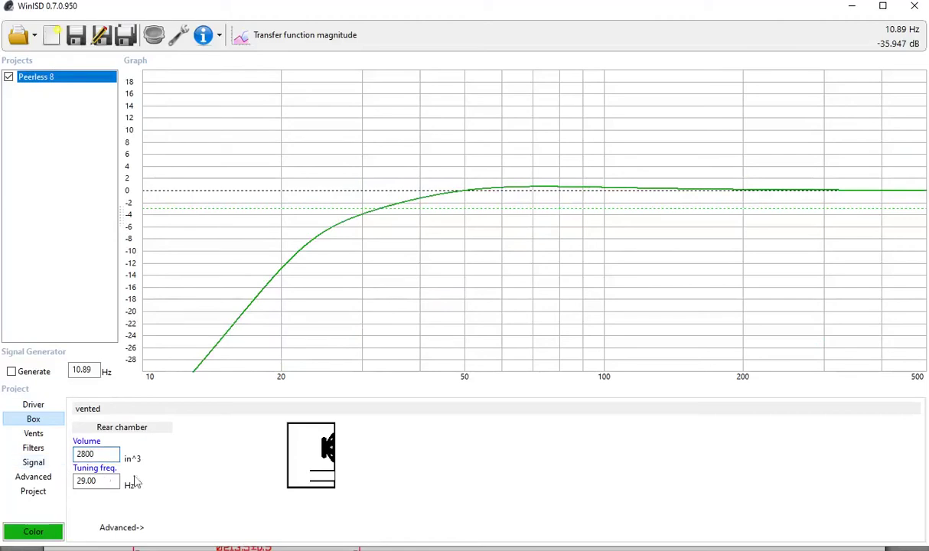
click(100, 484)
double_click(102, 481)
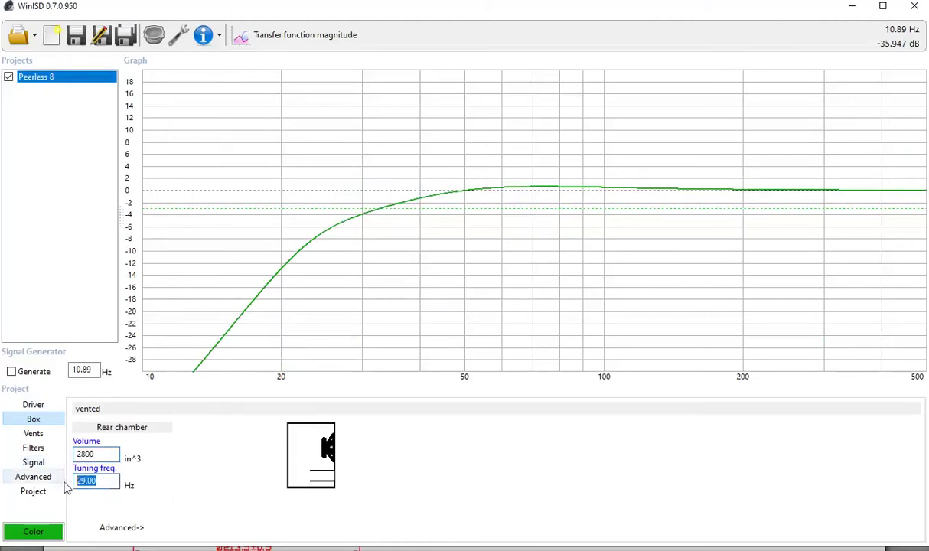
text(42)
key(Return)
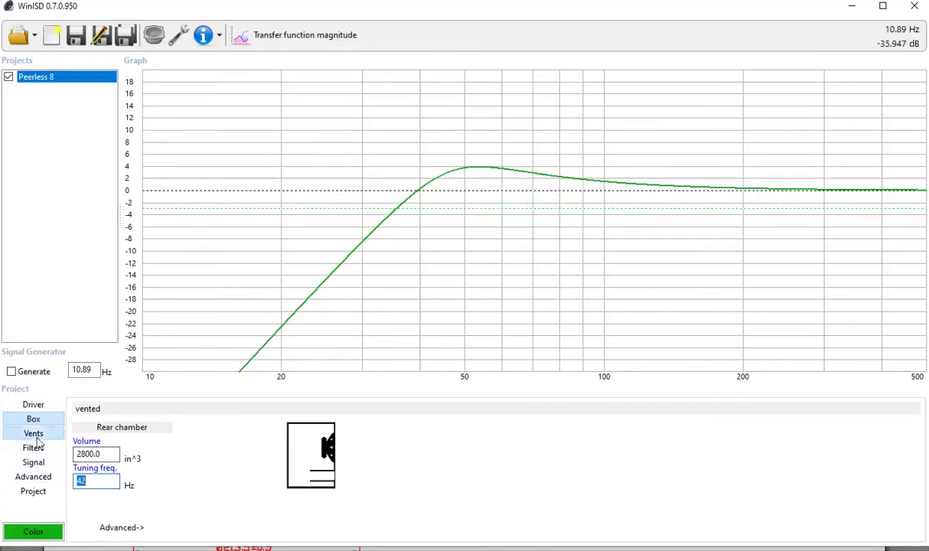
Configure the rear chamber with 2 round vents, each 2.8 in in diameter.
click(36, 436)
click(109, 438)
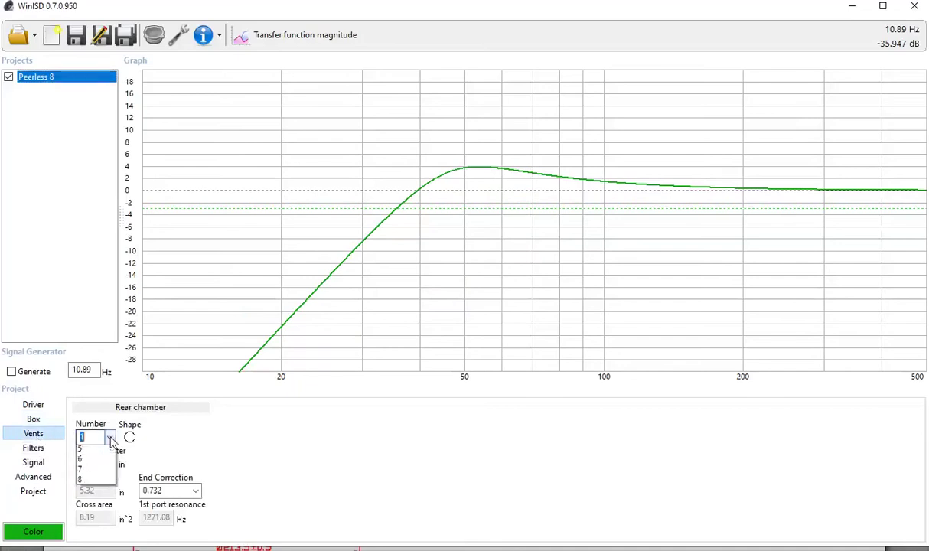
click(92, 458)
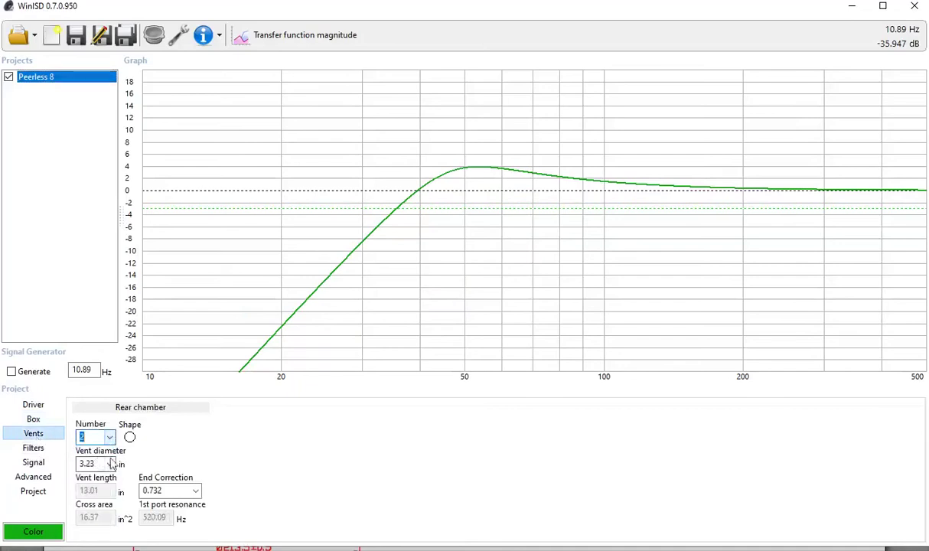
click(130, 439)
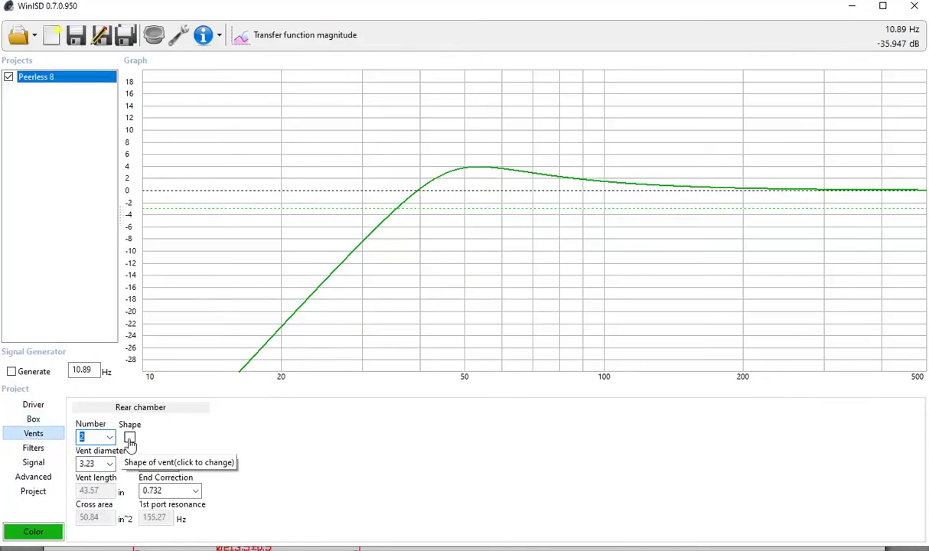
click(130, 439)
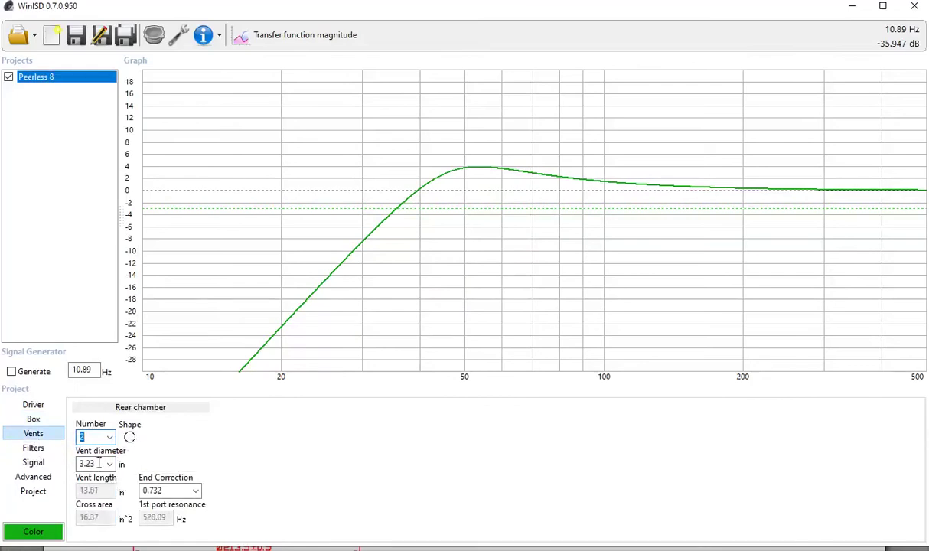
drag(98, 463, 78, 467)
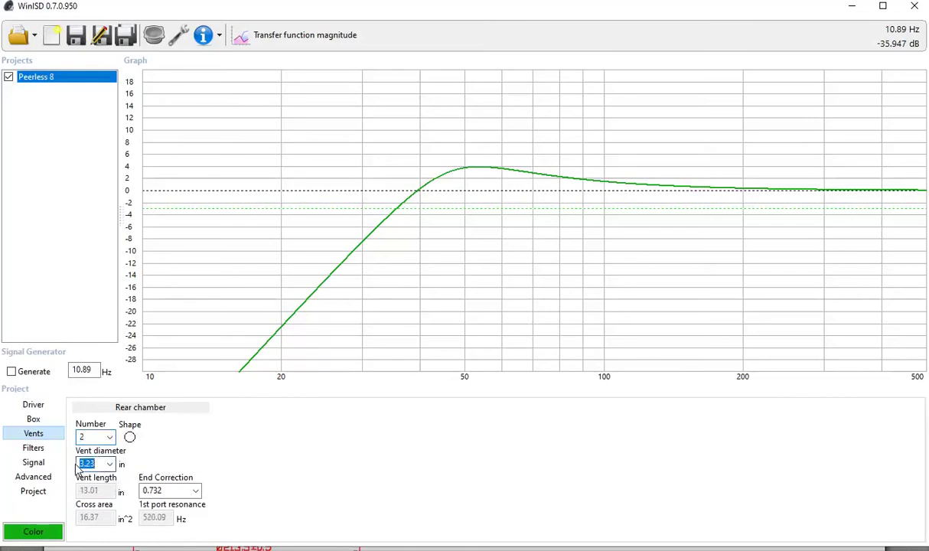
text(2.8)
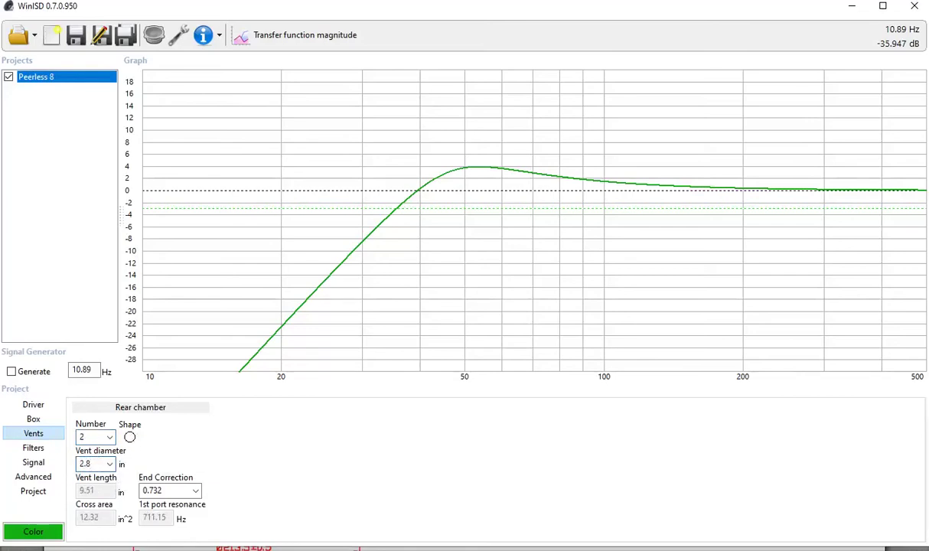
double_click(85, 463)
Adjust the box graphically to about 2900 in^3 with tuning at about 28.9 Hz, and change the vents' shape to rectangular.
click(54, 423)
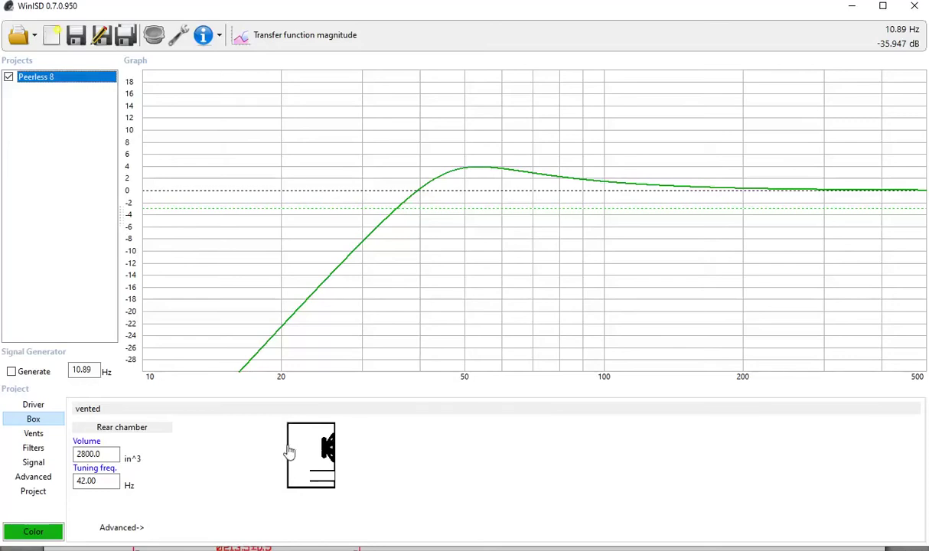
drag(289, 451, 290, 456)
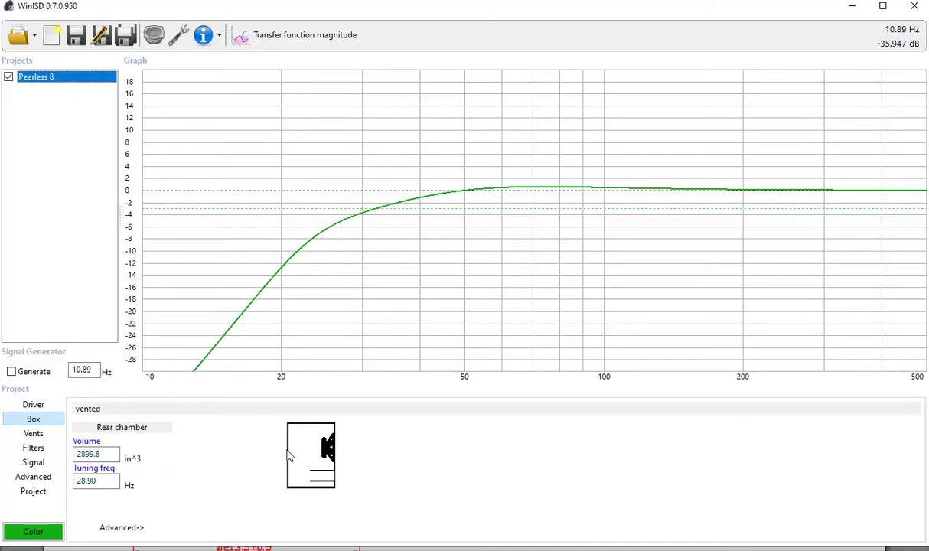
click(34, 434)
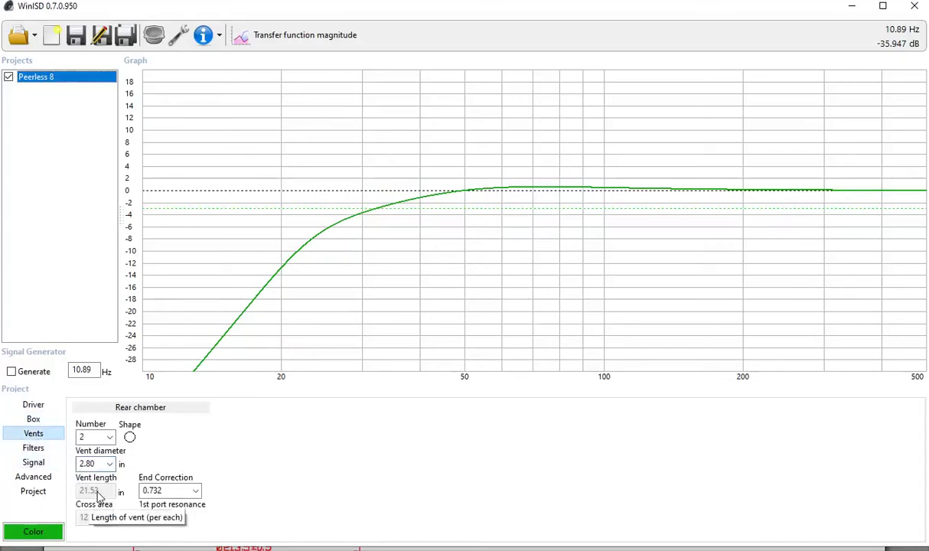
click(129, 437)
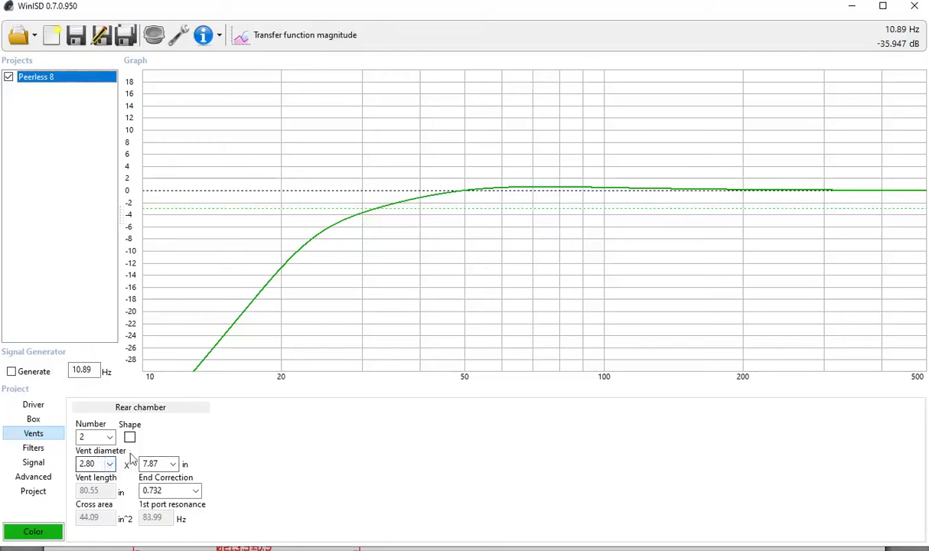
Change the rear chamber vents' shape back to round and adjust the vented box's parameters graphically on the box diagram.
click(129, 437)
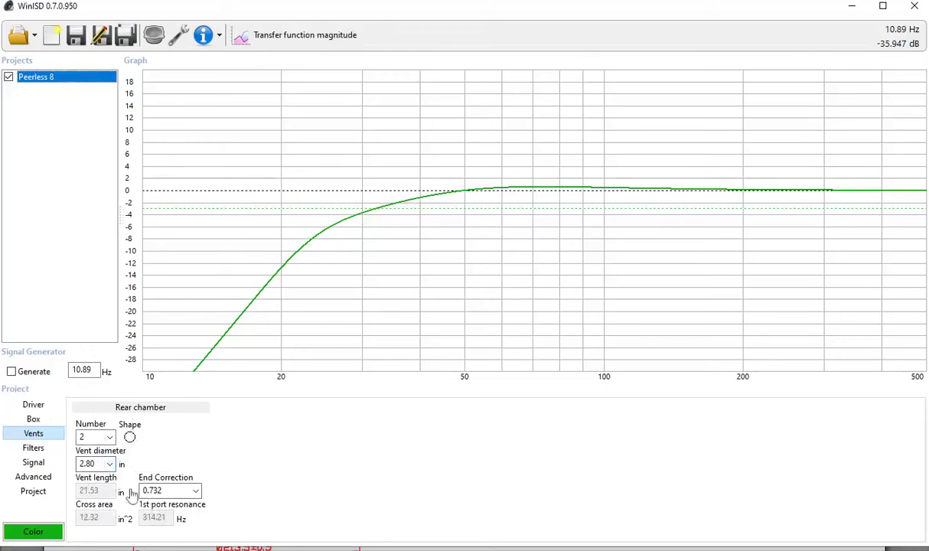
click(34, 420)
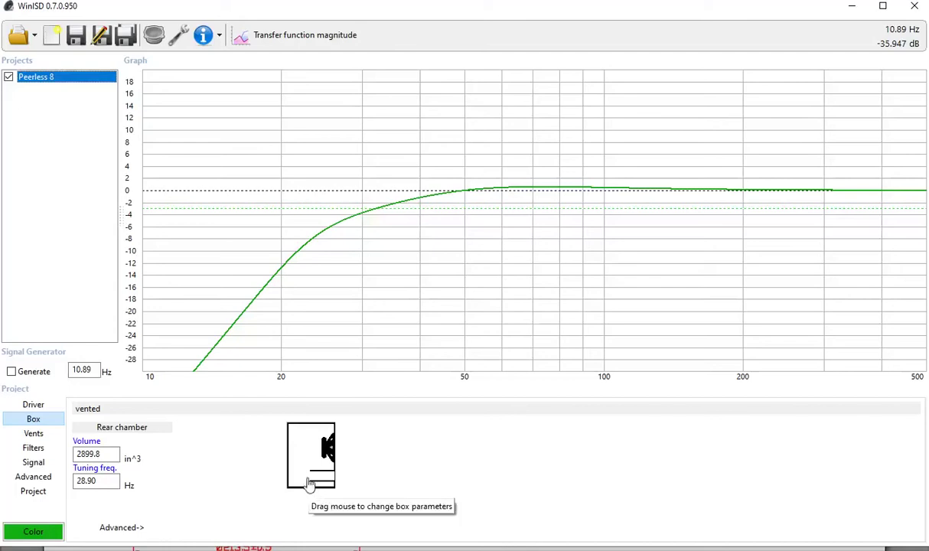
drag(307, 497, 307, 476)
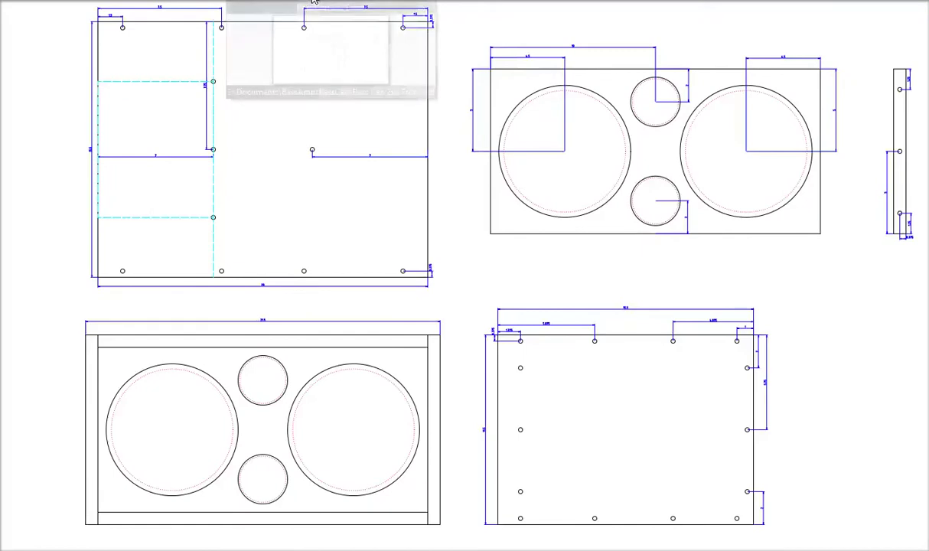
Switch to the cabinet drawings in the PDF viewer, including Bass Cab 2x8 Front Baffle, and examine the panel dimensions and hole positions.
click(309, 29)
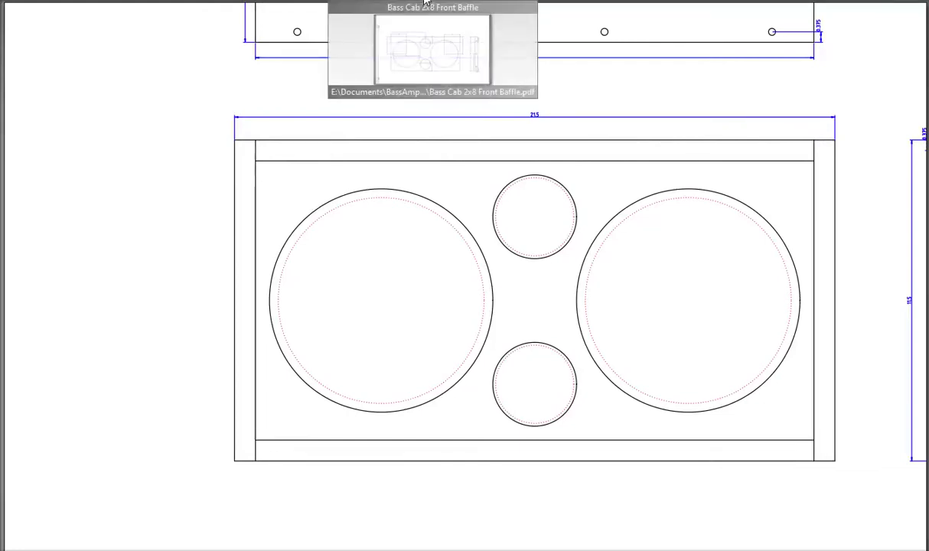
click(425, 4)
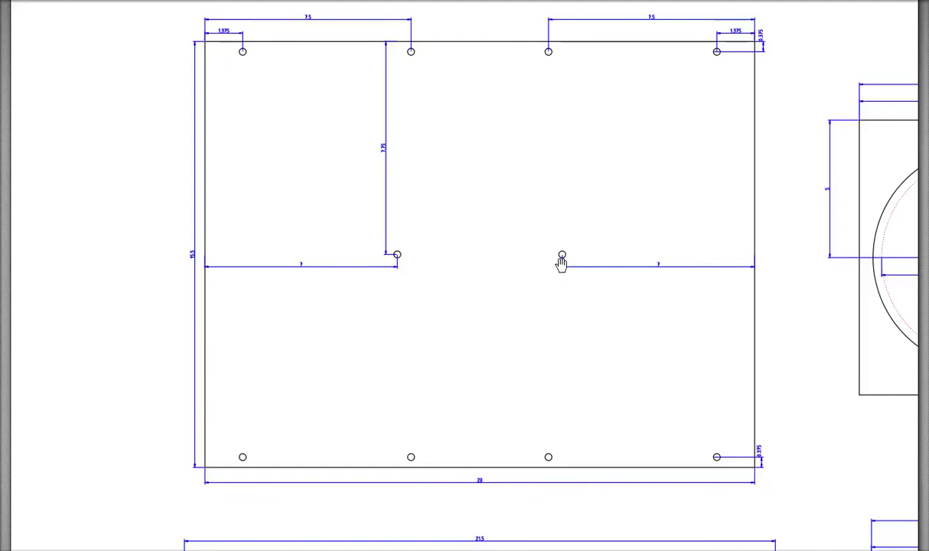
drag(564, 260, 560, 259)
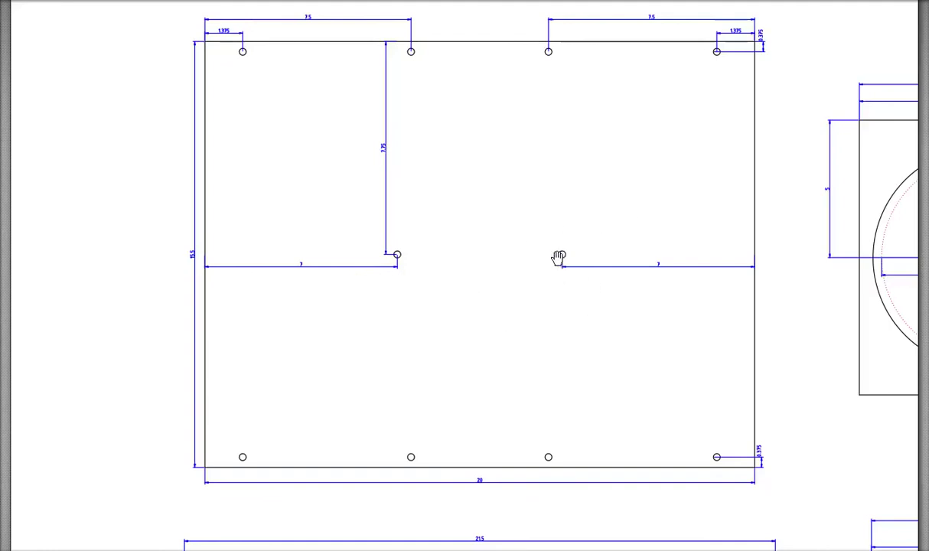